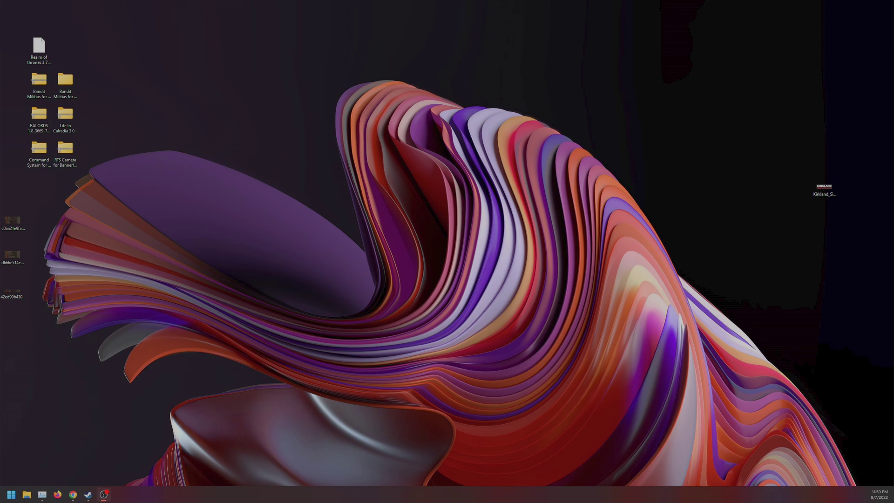
# Step: Bring back the browser showing the Realm of Thrones mod page on Nexus Mods
pyautogui.hotkey('alt', 'Tab')
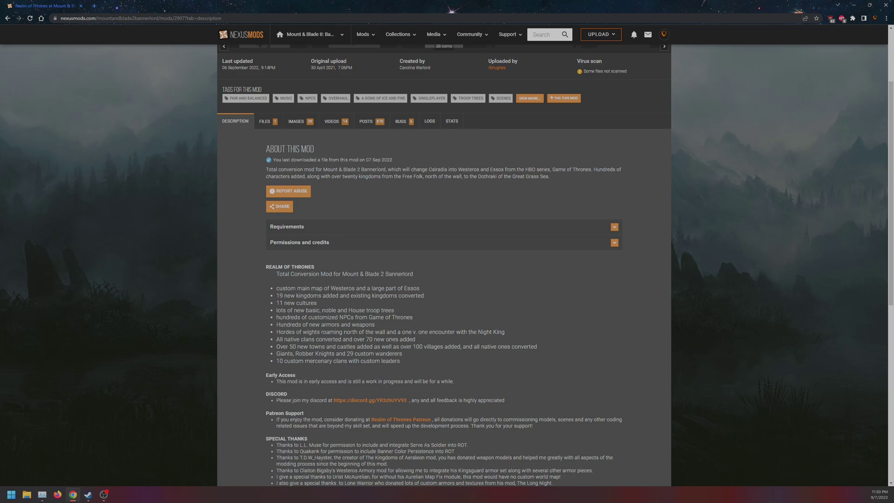
# Step: Open the Files tab and review the Realm of thrones 3.7.0 Complete file's install notes
pyautogui.scroll(3, 175, 270)
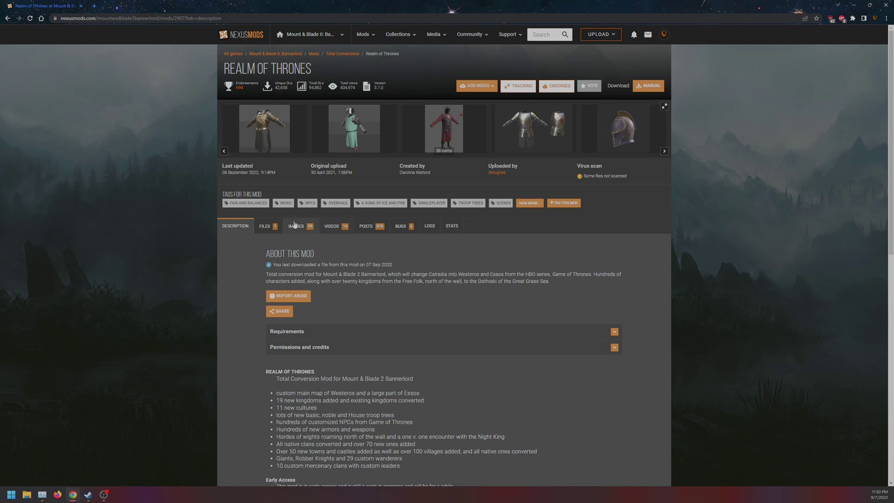
pyautogui.click(272, 227)
pyautogui.scroll(-1, 314, 291)
pyautogui.scroll(-1, 313, 291)
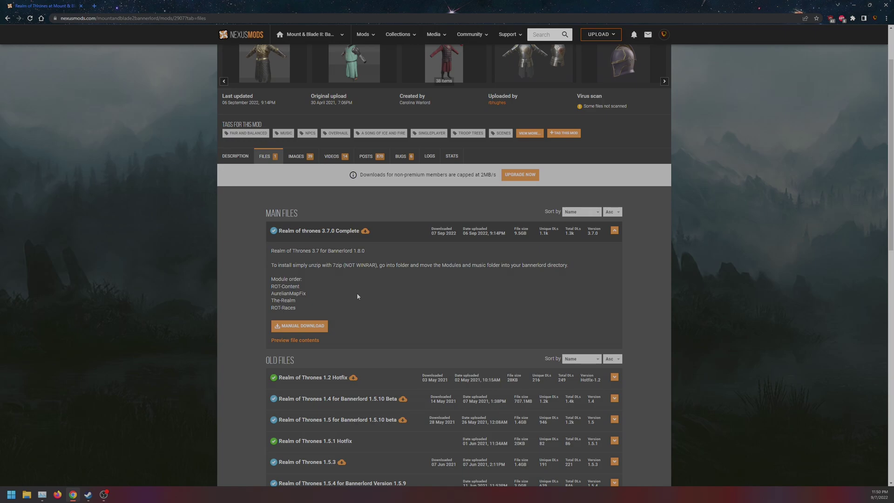
pyautogui.scroll(2, 353, 269)
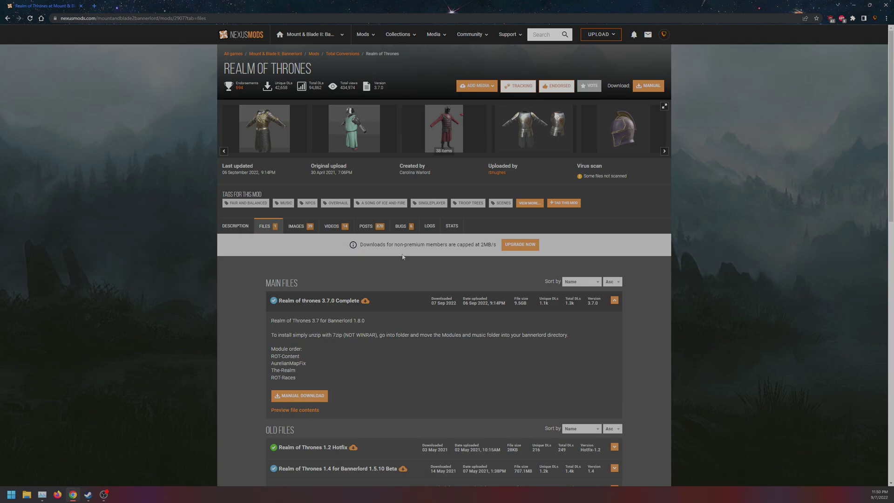
# Step: Open Mount & Blade II: Bannerlord's properties in Steam at the Local Files page
pyautogui.hotkey('alt', 'Tab')
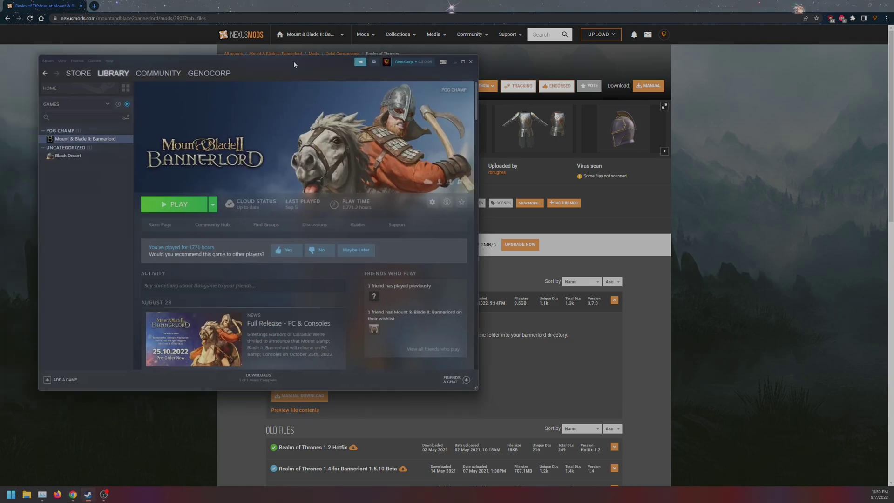
pyautogui.moveTo(293, 60); pyautogui.dragTo(362, 54)
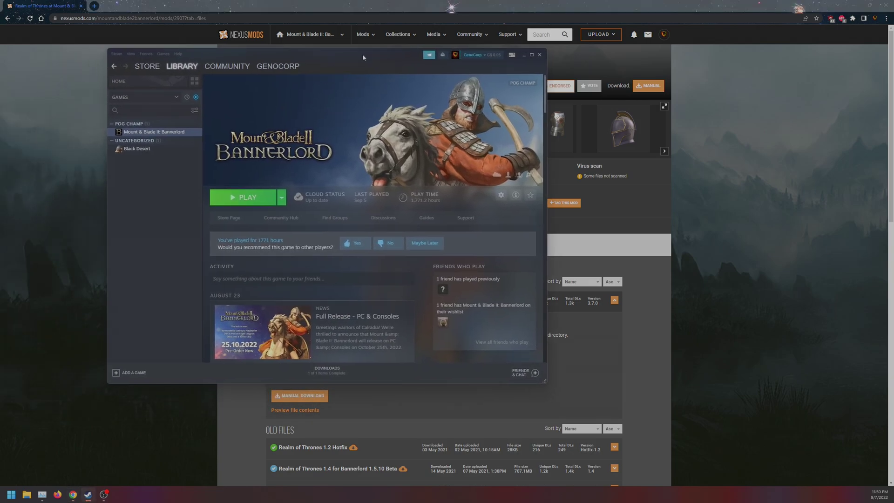
pyautogui.rightClick(173, 134)
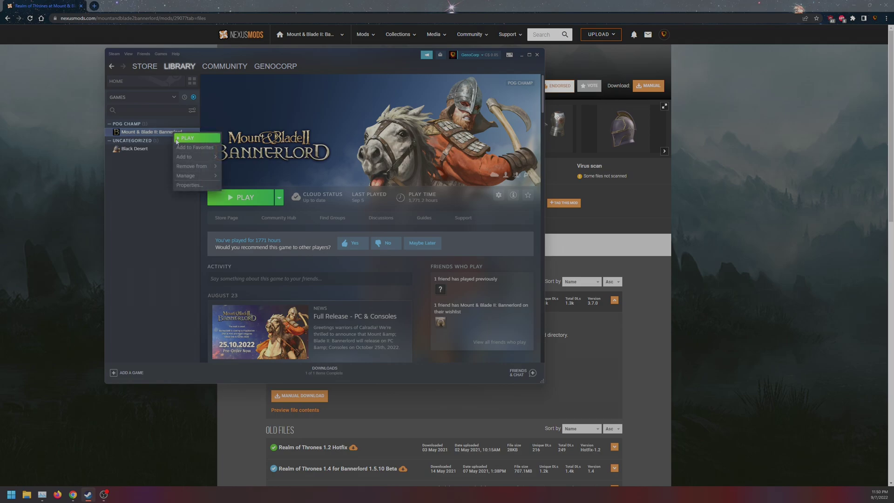
pyautogui.click(195, 189)
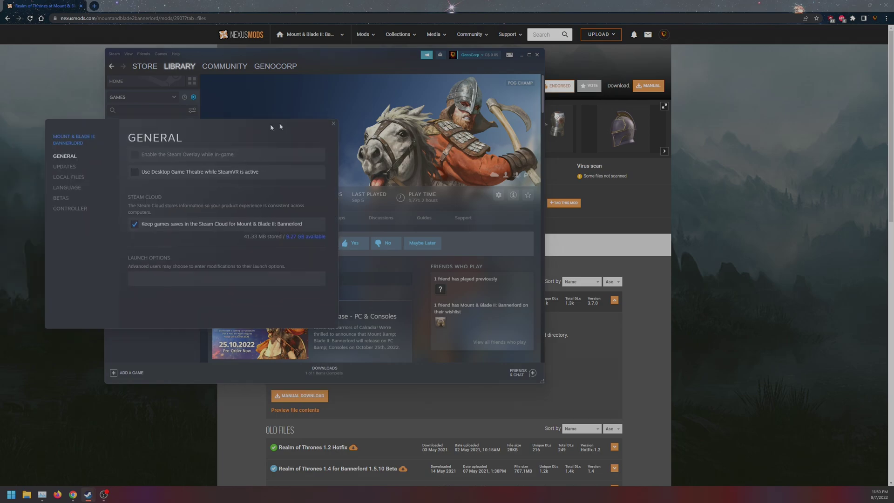
pyautogui.click(128, 179)
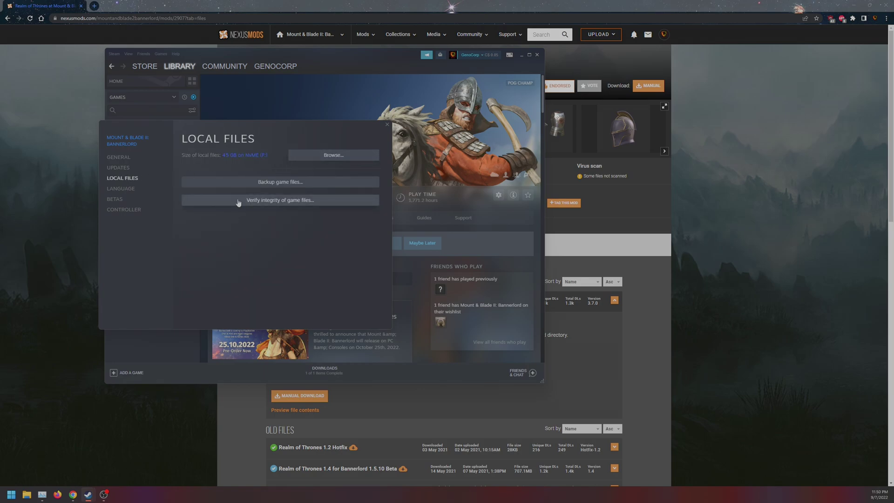
# Step: Check the Betas page, listing the available betas while leaving None selected
pyautogui.click(129, 198)
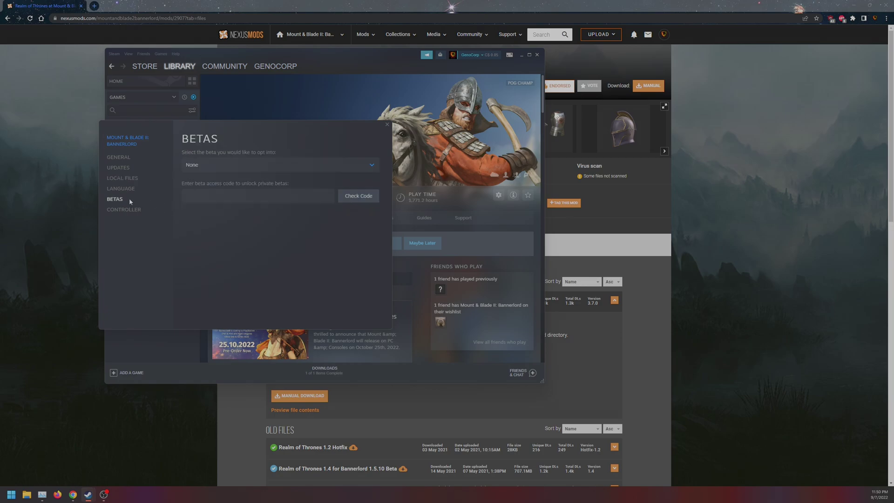
pyautogui.click(213, 166)
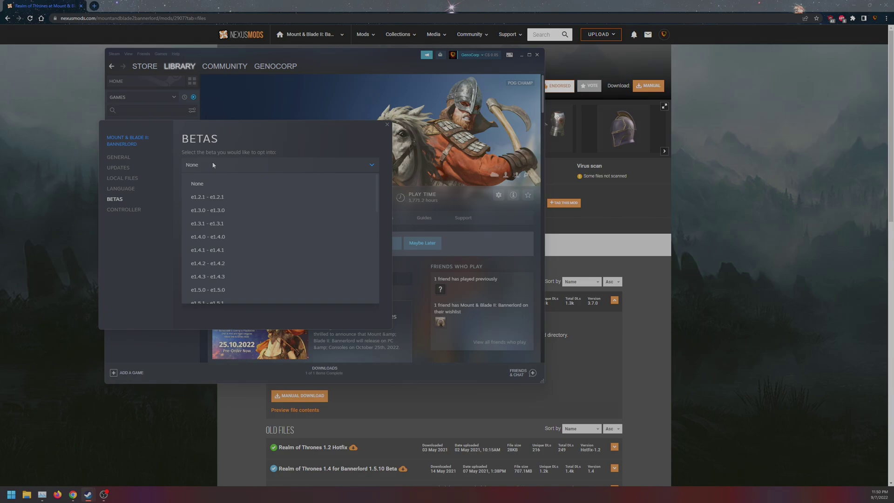
pyautogui.scroll(-5, 256, 208)
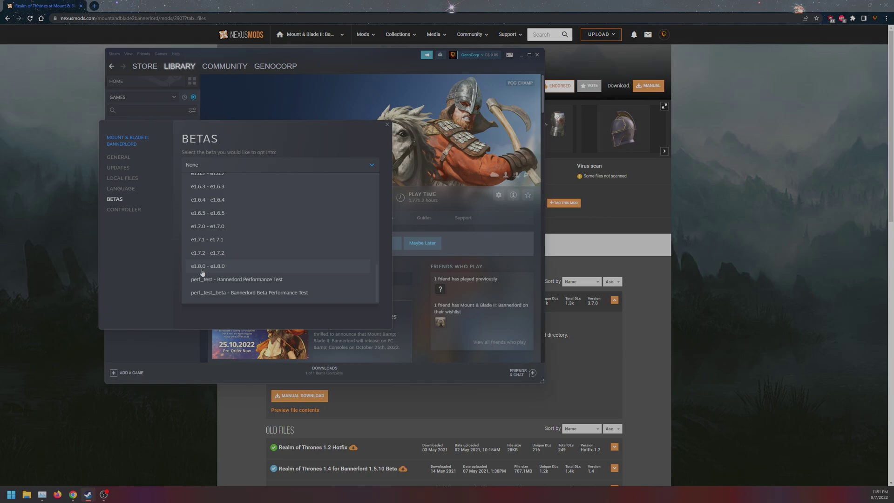
# Step: Keep the beta at None, return to Local Files, and close Bannerlord's properties
pyautogui.click(371, 165)
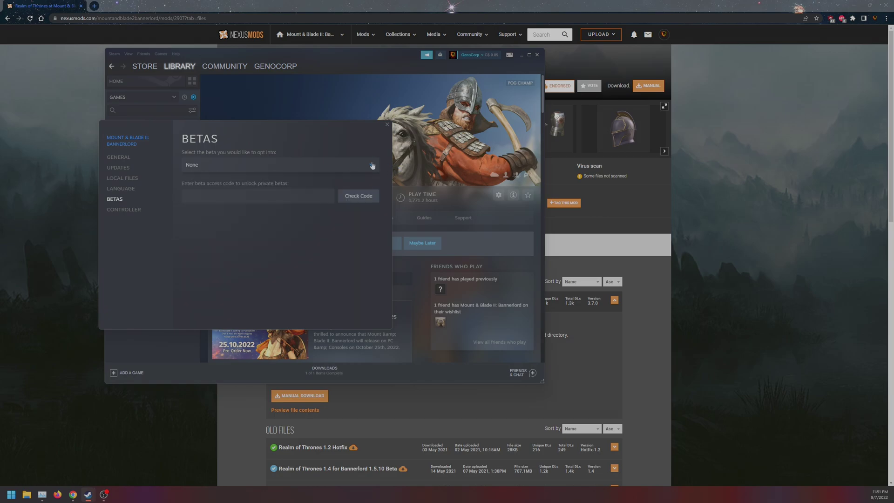
pyautogui.click(122, 178)
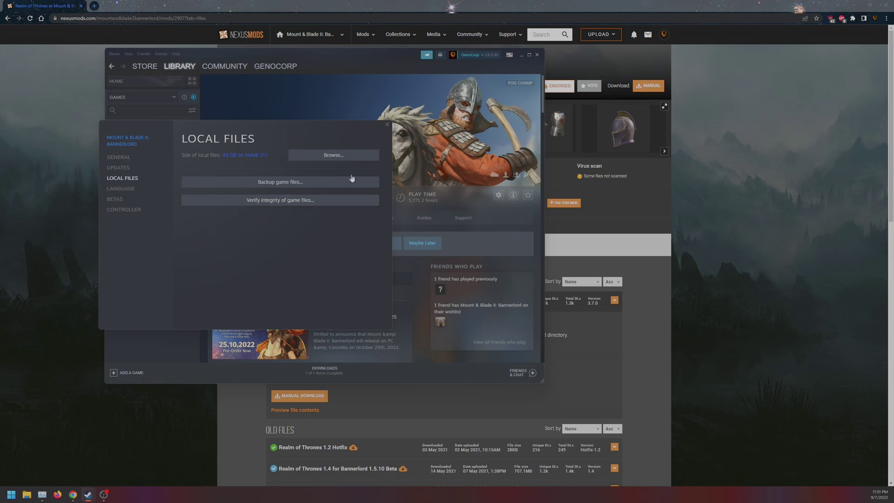
pyautogui.click(387, 124)
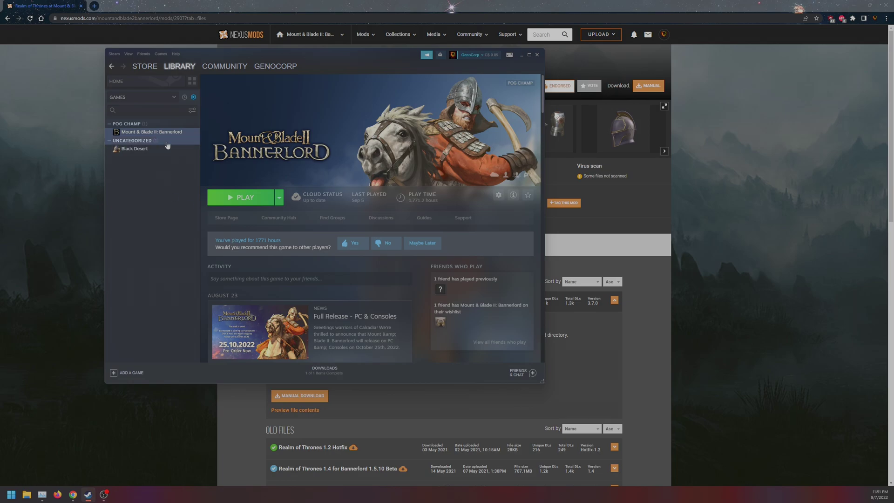
# Step: Unblock the Realm of thrones RAR archive on the desktop through its Properties
pyautogui.click(255, 6)
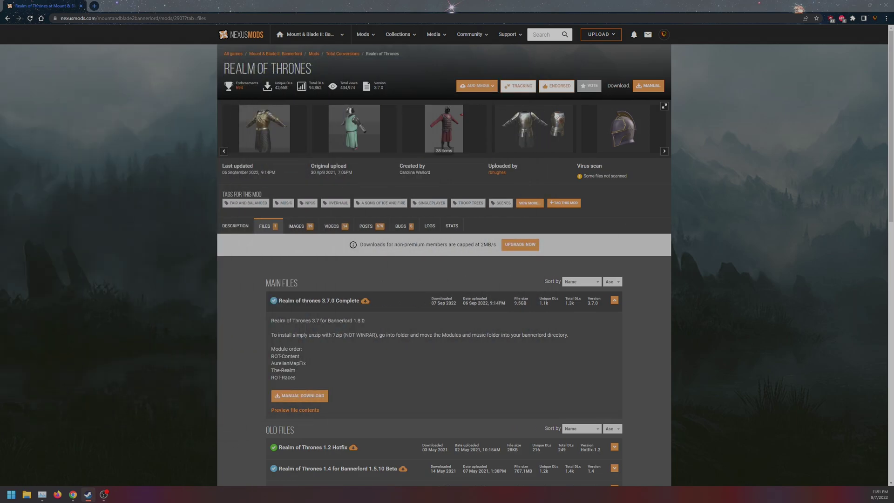
pyautogui.moveTo(253, 5); pyautogui.dragTo(337, 34)
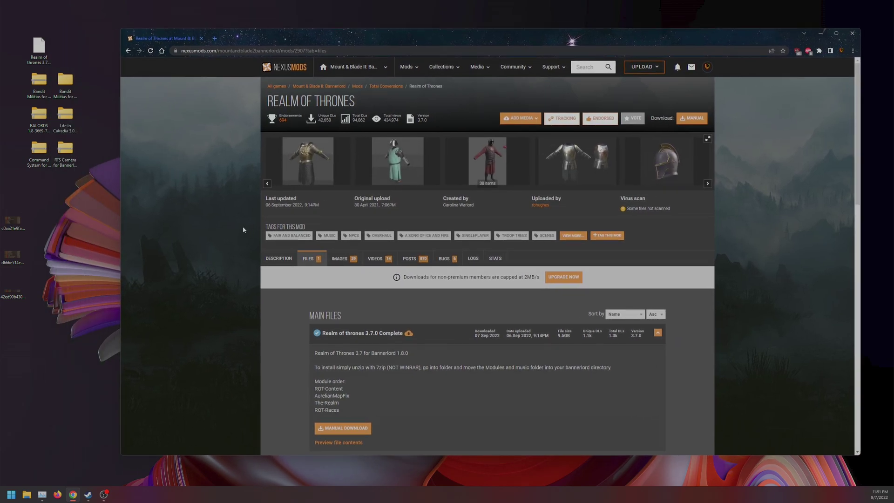
pyautogui.click(42, 50)
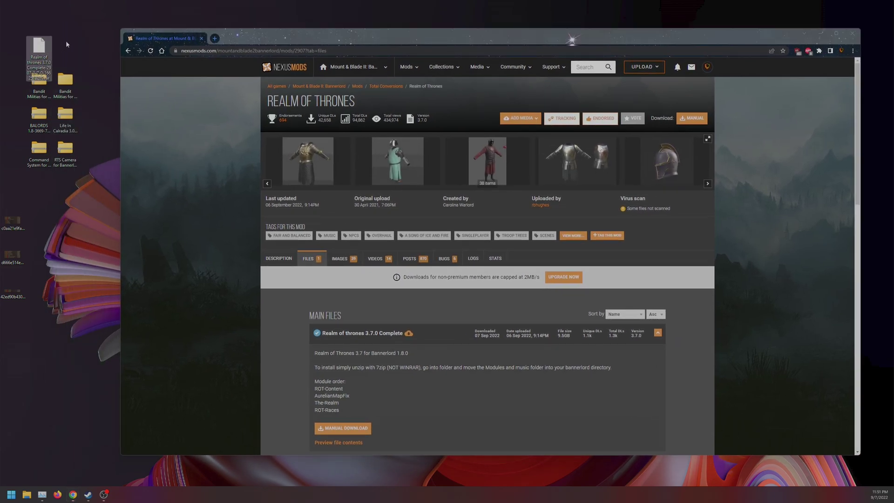
pyautogui.rightClick(44, 51)
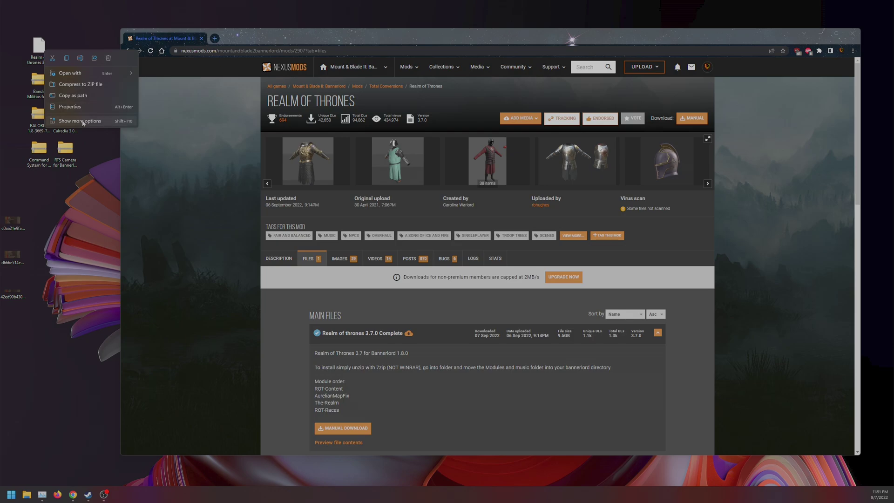
pyautogui.click(74, 106)
pyautogui.click(141, 195)
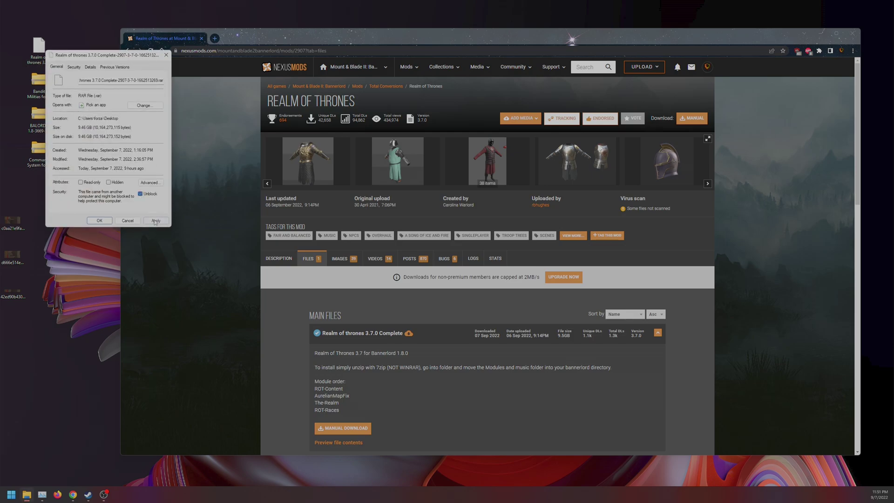
pyautogui.click(99, 221)
# Step: Reopen the archive's properties to confirm the unblock, then close them
pyautogui.rightClick(42, 55)
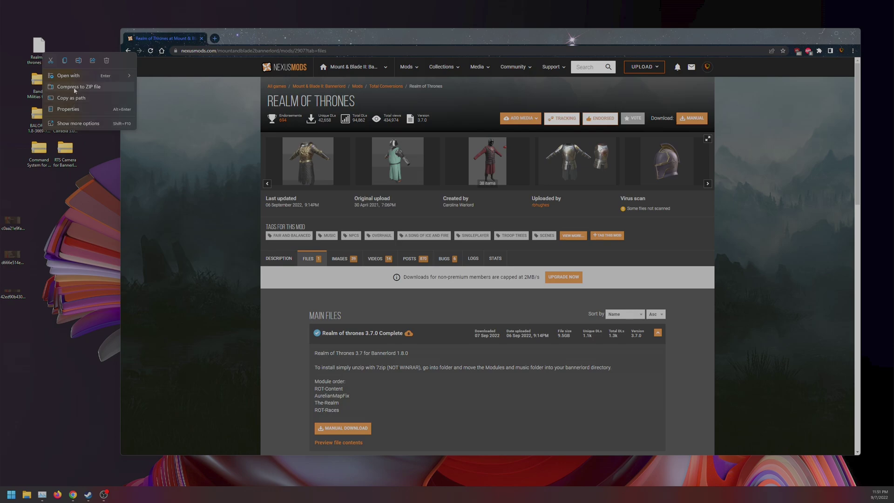
pyautogui.click(75, 123)
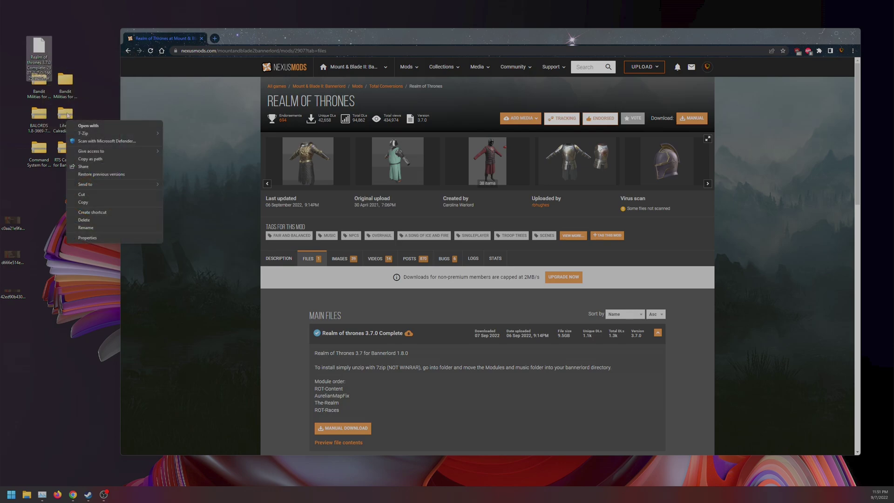
pyautogui.click(88, 238)
pyautogui.click(98, 223)
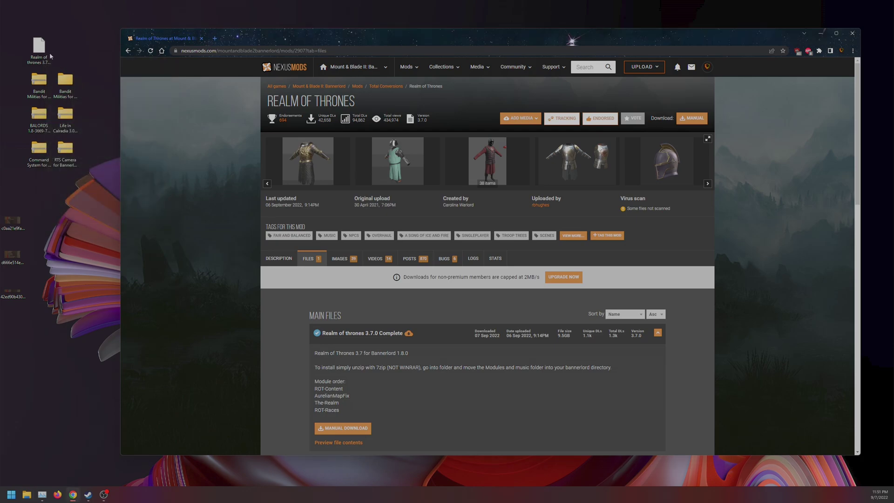
# Step: Extract the RAR with 7-Zip into its own Realm of thrones 3.7.0 Complete folder
pyautogui.rightClick(46, 52)
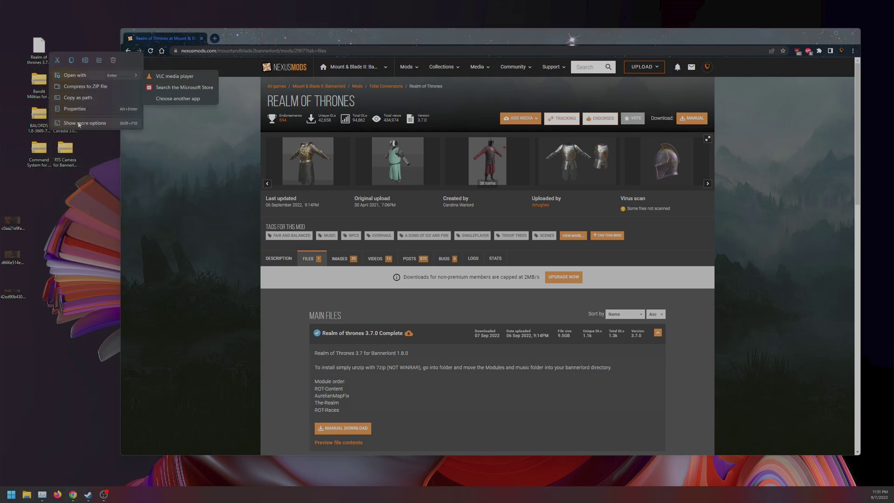
pyautogui.click(81, 123)
pyautogui.moveTo(120, 137)
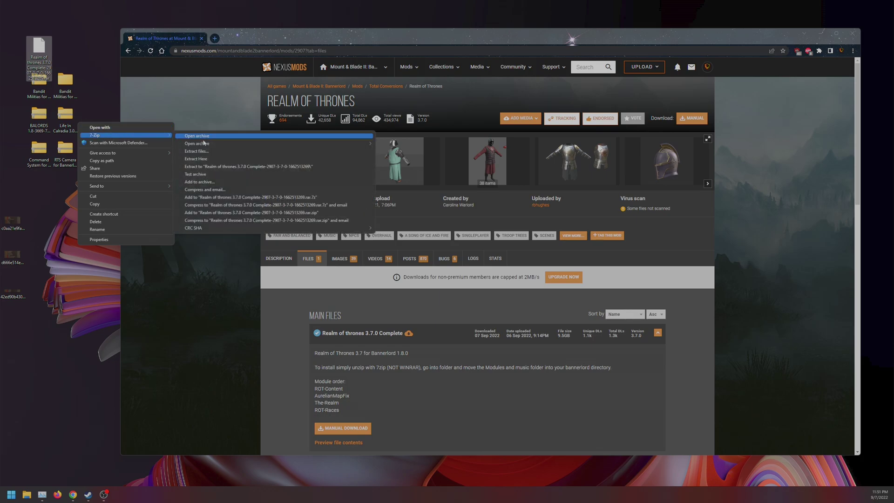
pyautogui.click(210, 166)
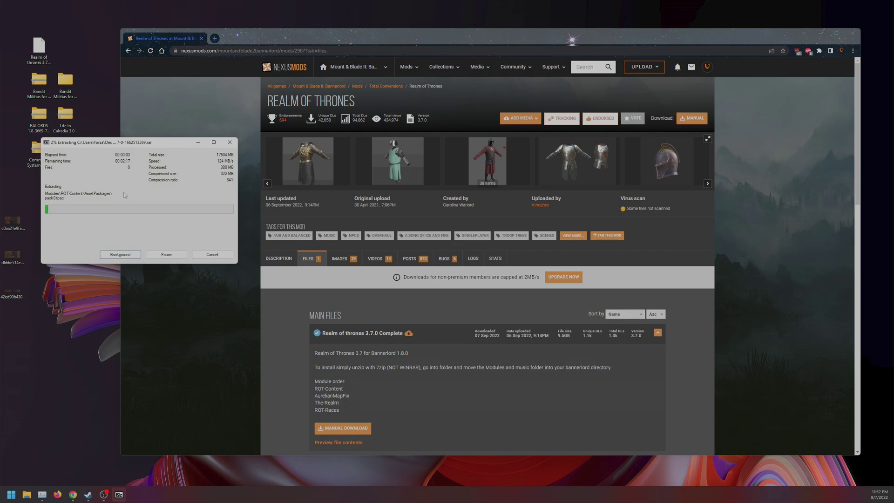
pyautogui.hotkey('alt', 'Tab')
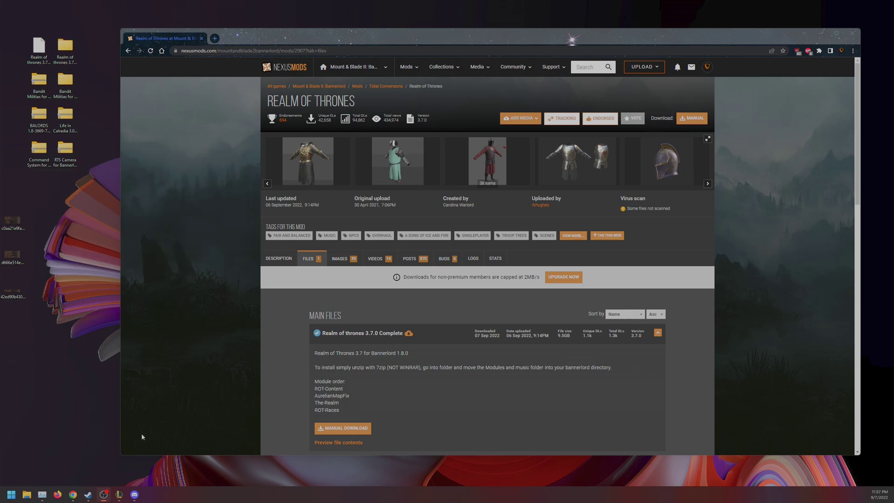
# Step: Browse Bannerlord's installed files from its Steam properties under Local Files
pyautogui.click(91, 495)
pyautogui.rightClick(222, 149)
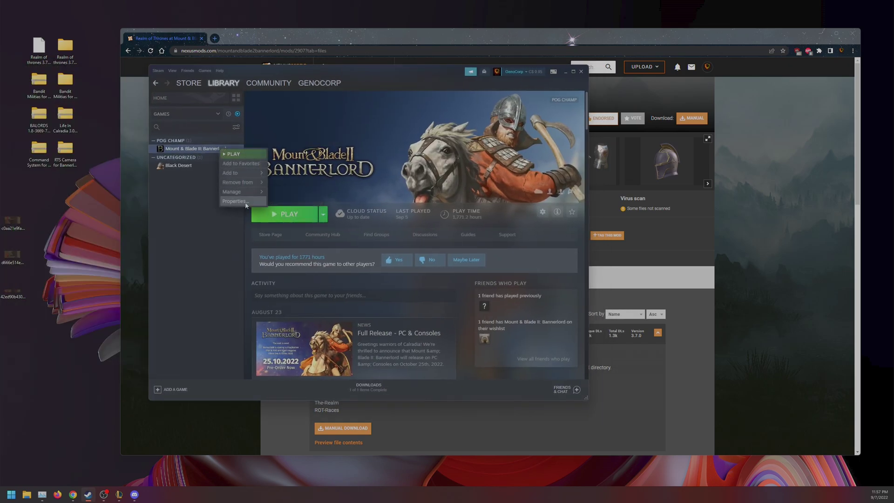
pyautogui.click(246, 203)
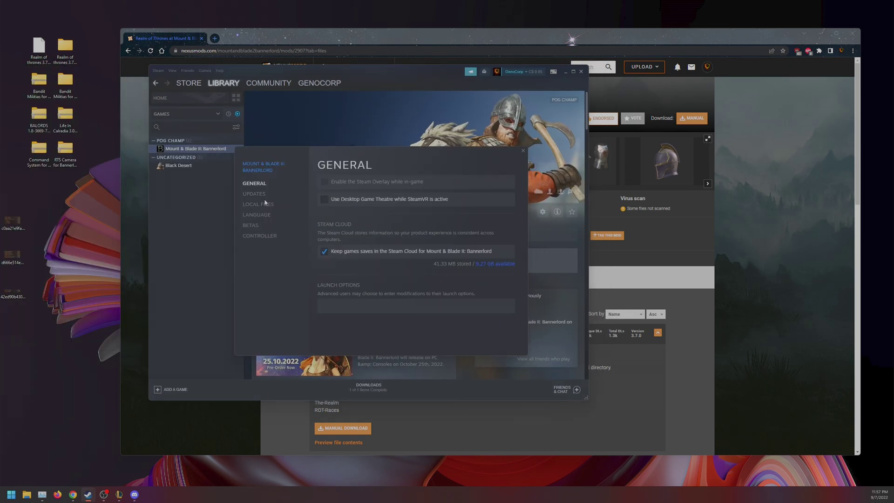
pyautogui.click(265, 204)
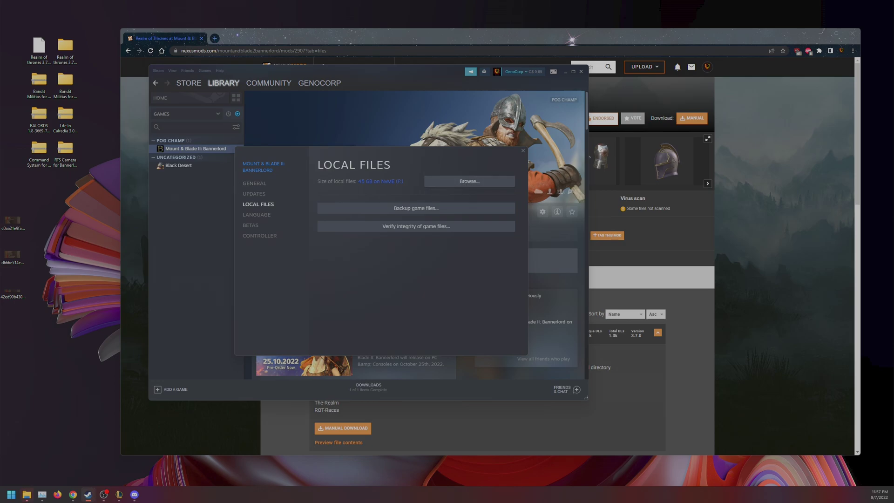
pyautogui.click(469, 182)
# Step: Copy all four extracted Realm of Thrones module folders into Bannerlord's Modules folder
pyautogui.doubleClick(284, 213)
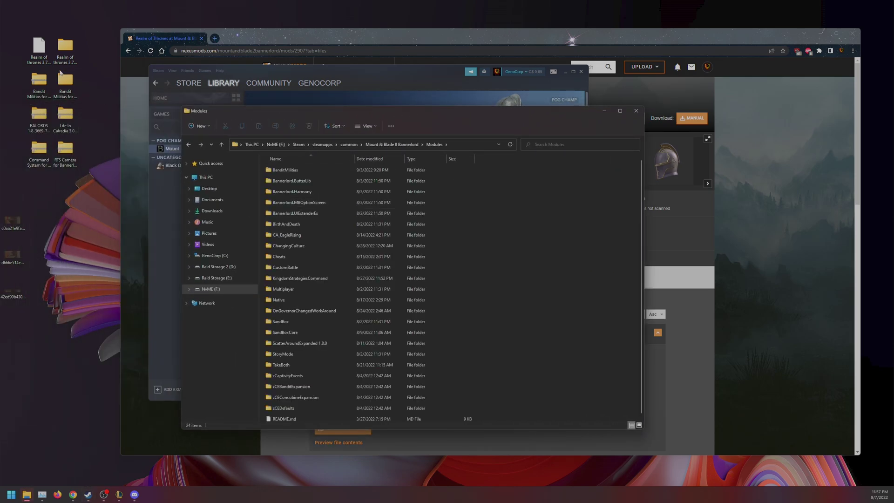
pyautogui.doubleClick(65, 46)
pyautogui.doubleClick(290, 179)
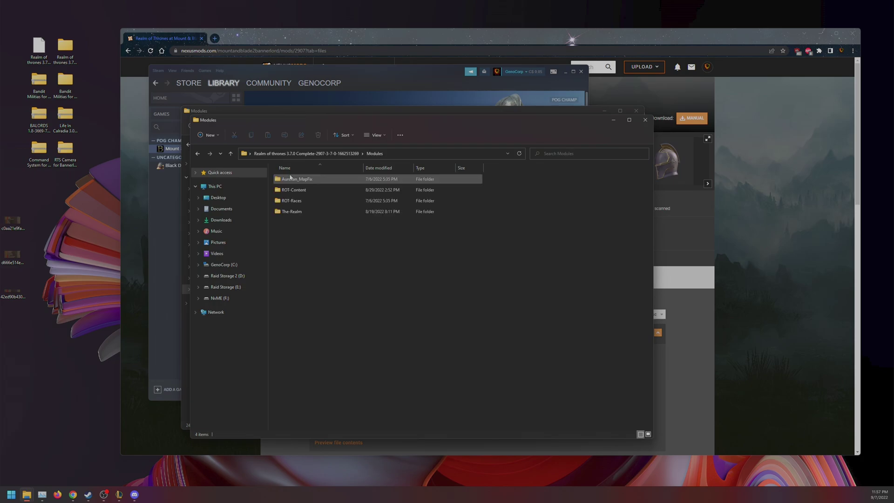
pyautogui.moveTo(347, 120); pyautogui.dragTo(636, 114)
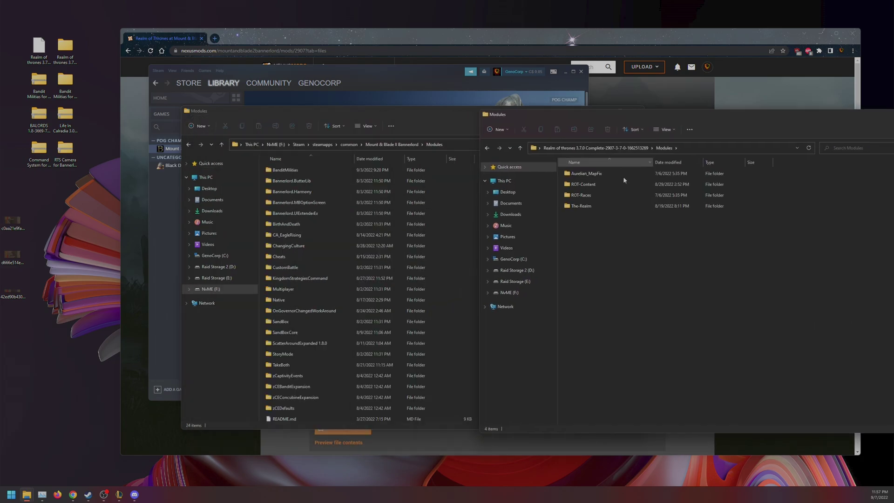
pyautogui.hotkey('ctrl', 'a')
pyautogui.moveTo(614, 176); pyautogui.dragTo(473, 220)
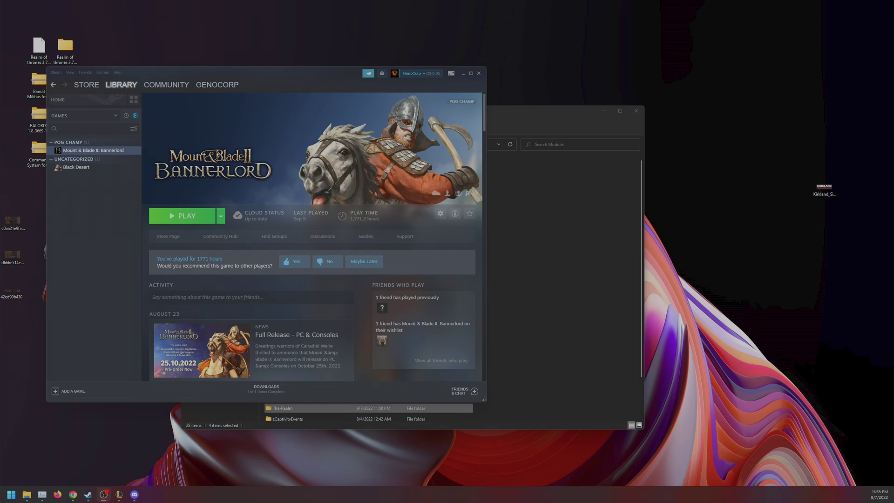
# Step: Launch Mount & Blade II: Bannerlord with the PLAY button in the Steam library
pyautogui.click(184, 219)
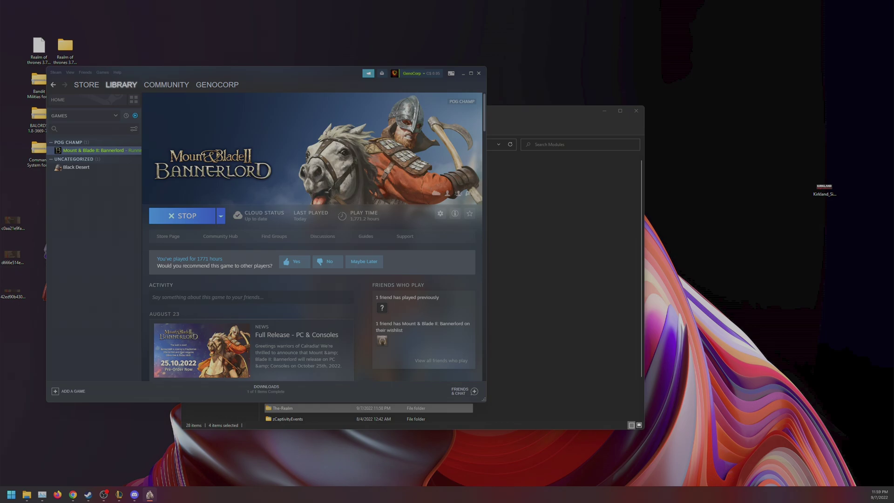
# Step: Untick Harmony, ButterLib, UIExtenderEx, KingdomStrategiesCommand and ScatterAroundExpanded in the Mods list
pyautogui.click(238, 199)
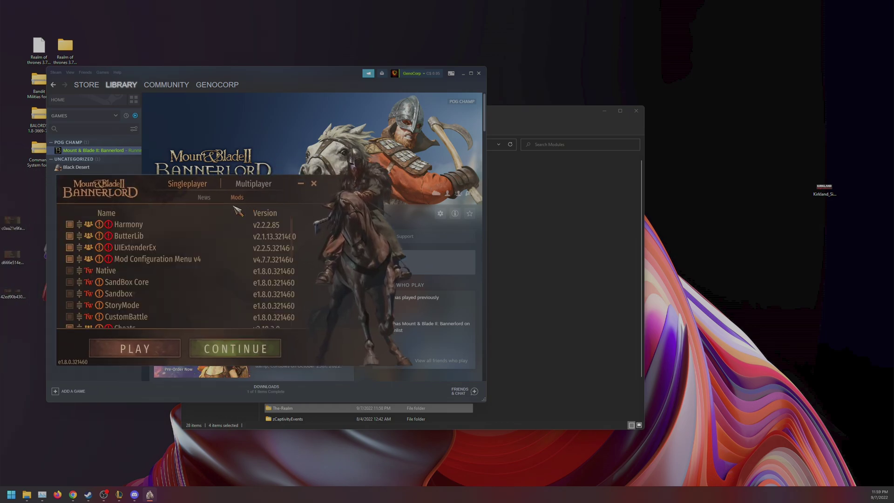
pyautogui.click(70, 224)
pyautogui.scroll(-5, 142, 281)
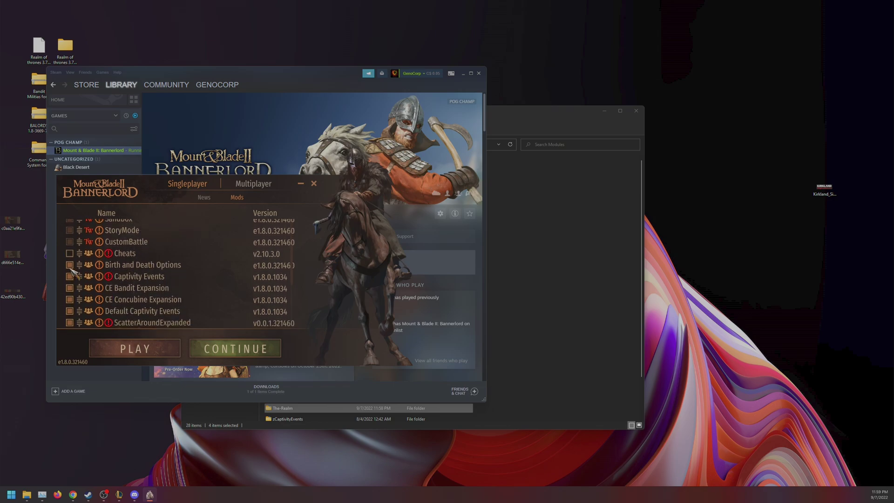
pyautogui.click(69, 276)
pyautogui.click(69, 287)
pyautogui.scroll(-3, 75, 287)
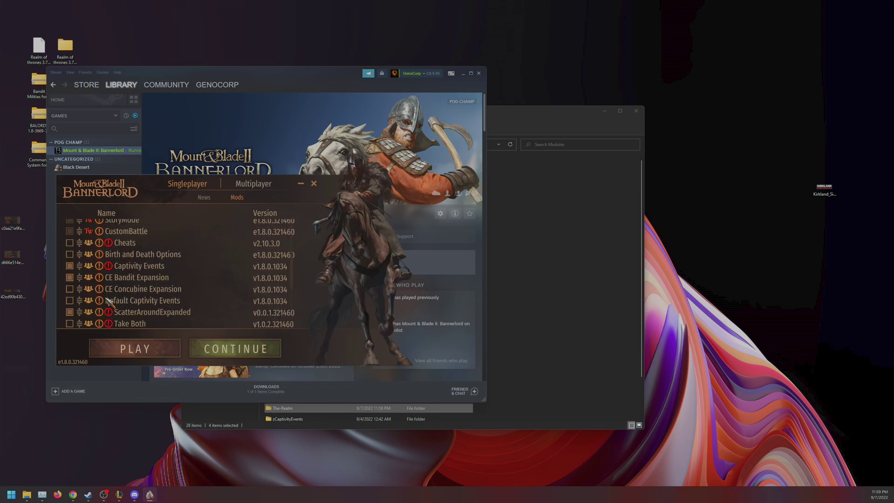
pyautogui.click(69, 272)
pyautogui.click(70, 307)
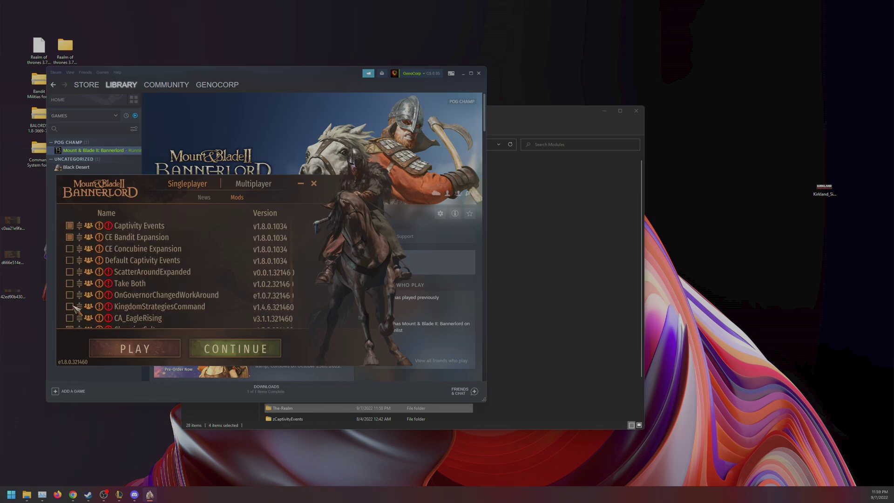
pyautogui.click(70, 238)
pyautogui.scroll(-5, 123, 280)
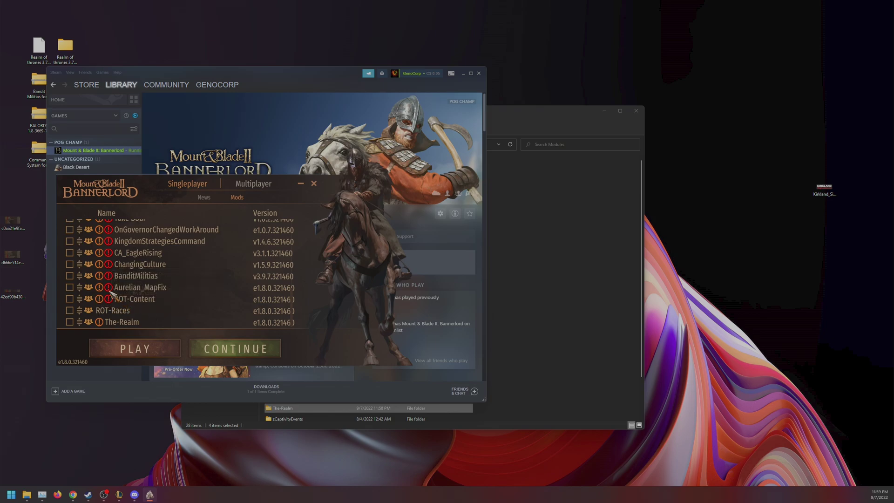
# Step: Reorder mods so Aurelian_MapFix follows ROT-Content and The-Realm follows Aurelian_MapFix
pyautogui.moveTo(80, 287); pyautogui.dragTo(89, 316)
pyautogui.scroll(-1, 170, 304)
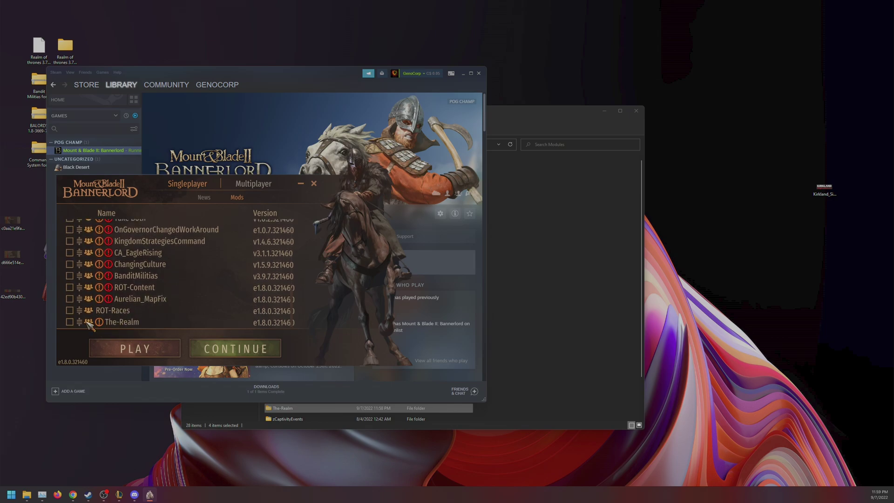
pyautogui.moveTo(80, 322); pyautogui.dragTo(87, 316)
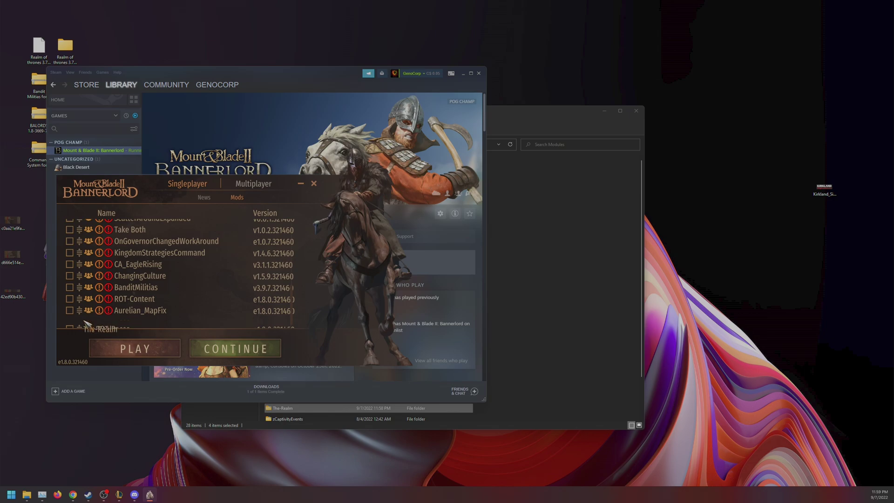
pyautogui.scroll(-1, 105, 318)
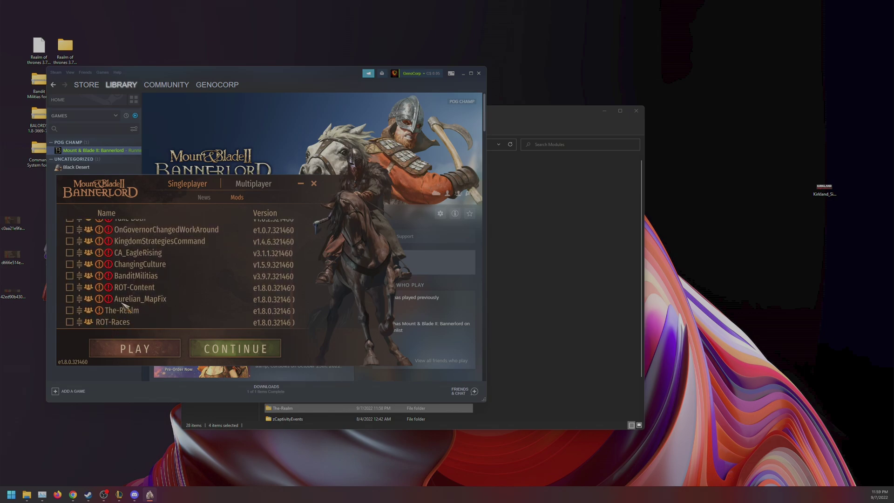
pyautogui.scroll(6, 126, 305)
pyautogui.scroll(8, 125, 304)
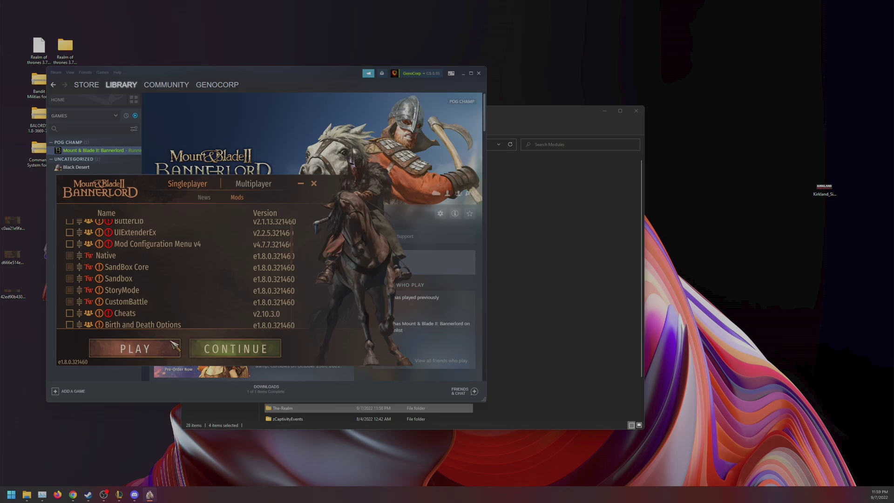
pyautogui.click(173, 344)
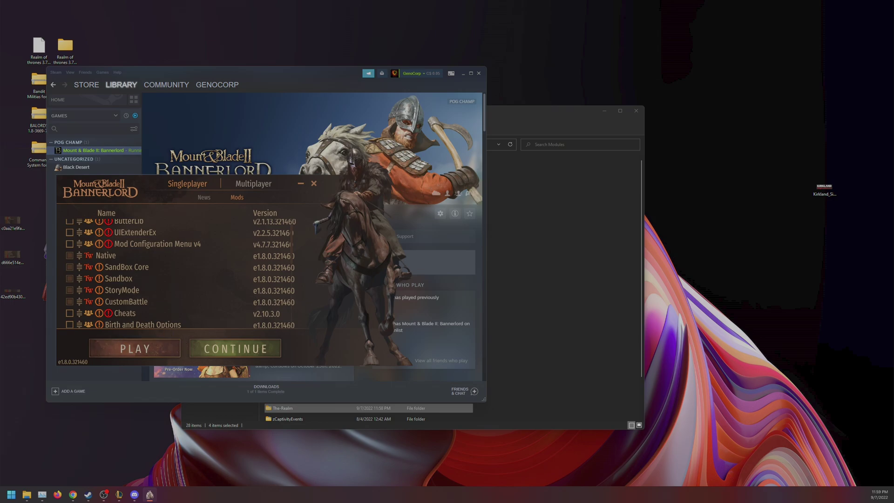